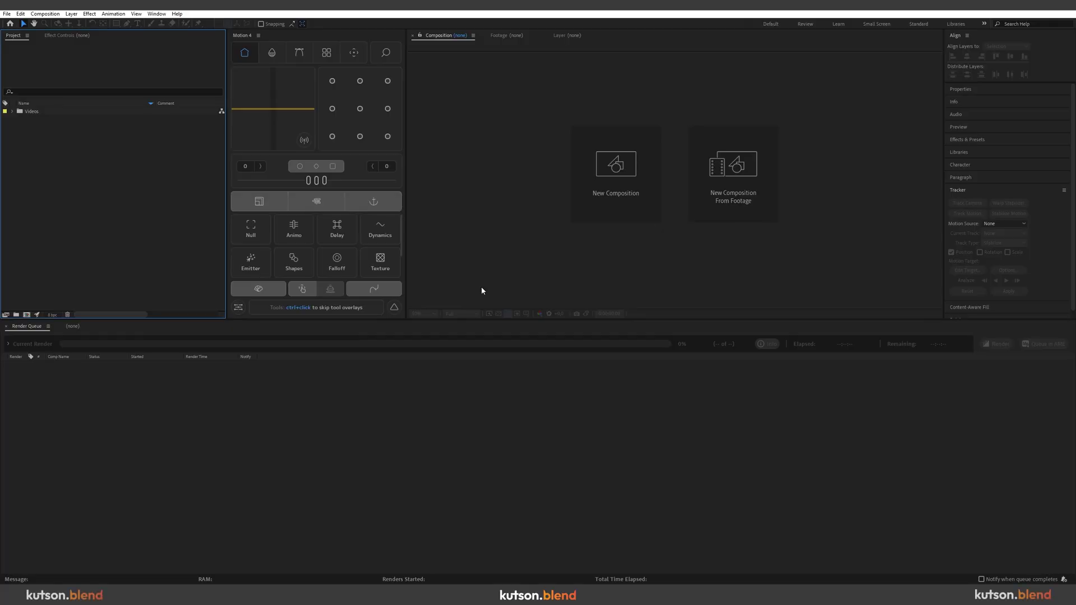
Open the file import and look through the video clips in the project's Videos folder
click(6, 14)
mouse_move(59, 133)
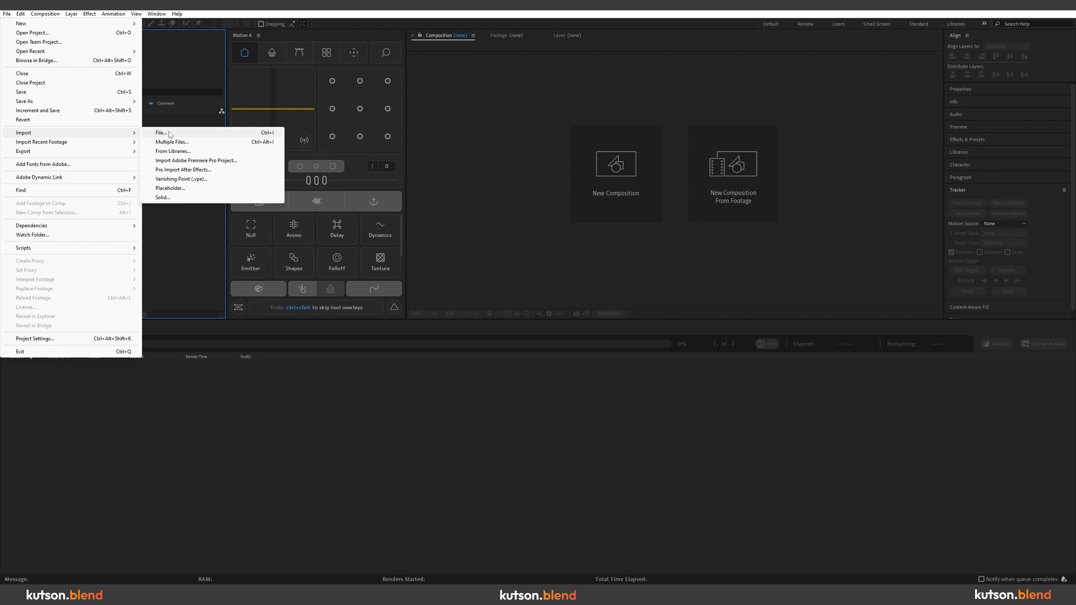
click(161, 133)
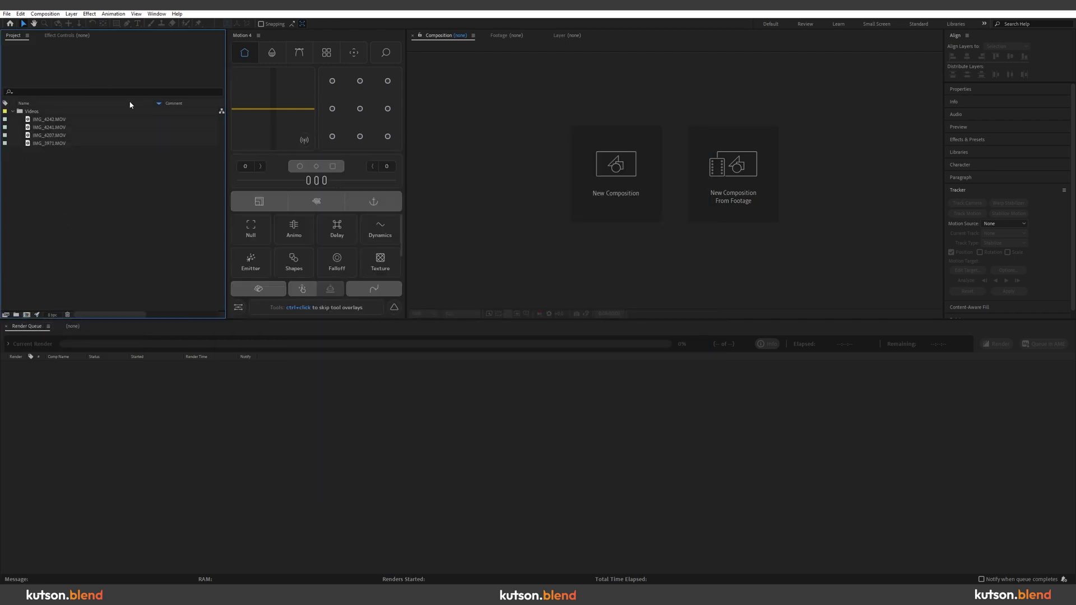
click(13, 111)
Create a new composition 1080 px wide and 1920 px high
key(ctrl+n)
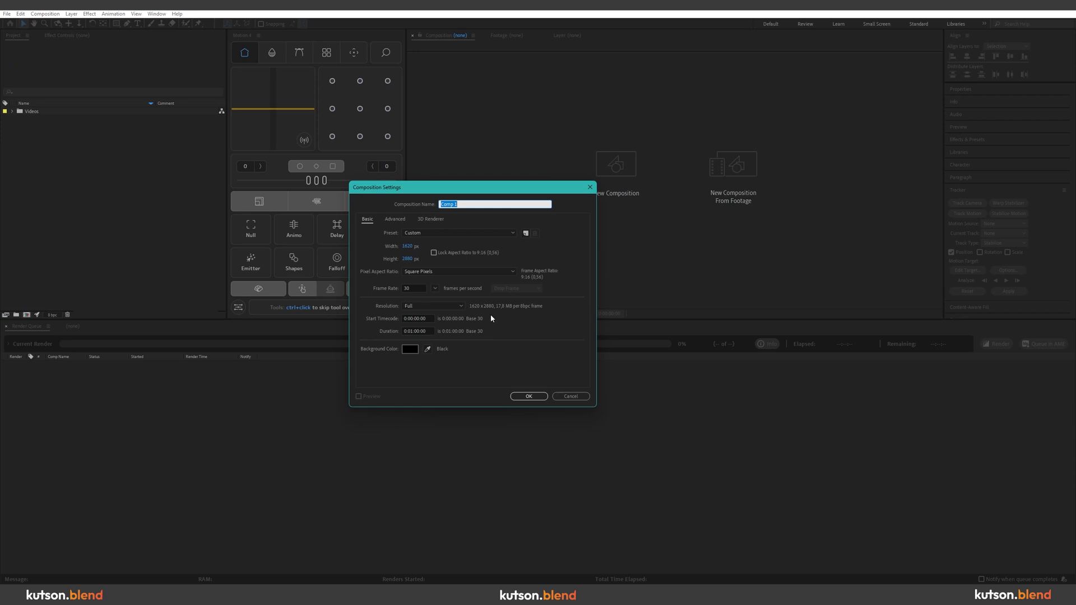
click(408, 246)
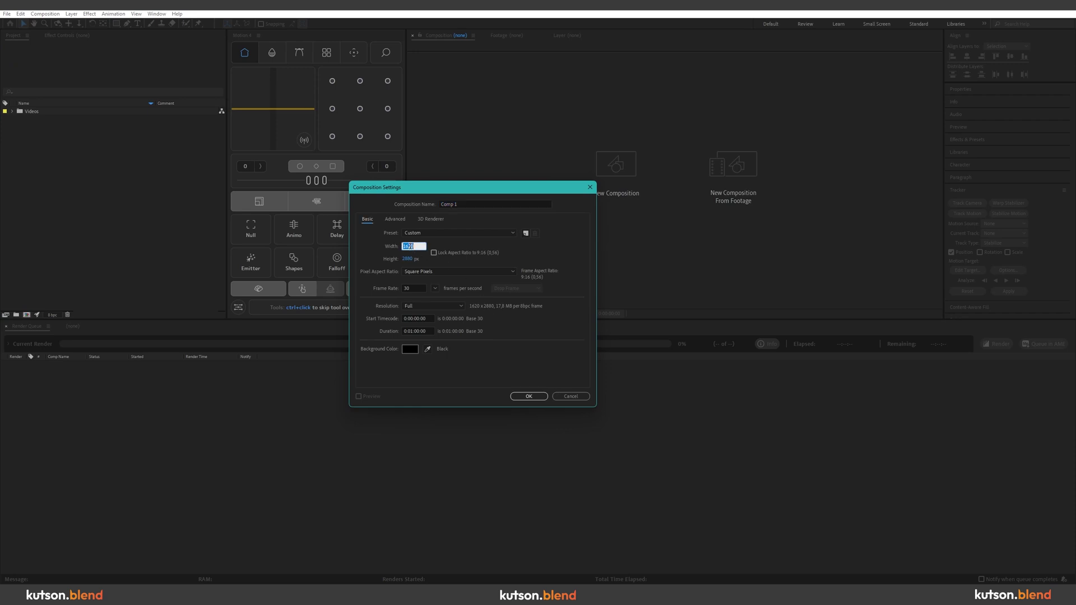
text(1080)
key(Tab)
text(1920)
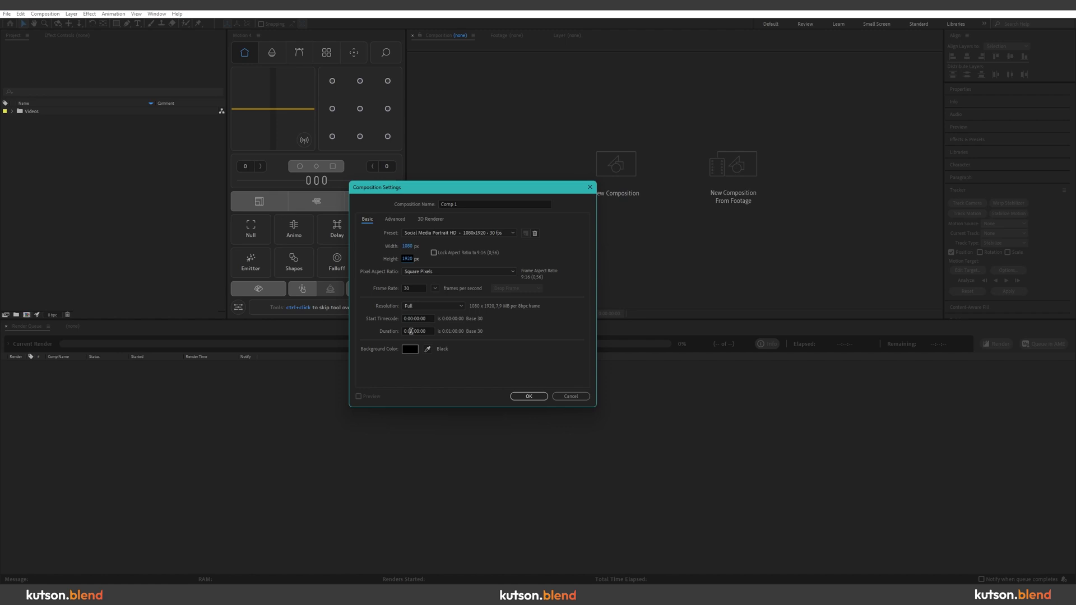
click(522, 396)
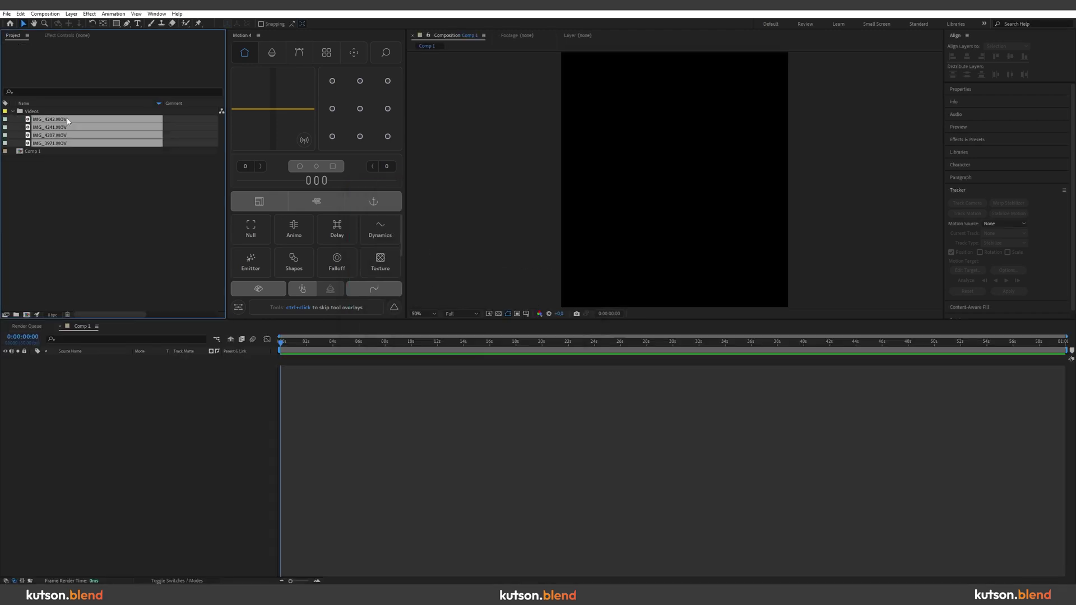
Place all four video clips in the composition and arrange them end to end, starting with IMG_3971.MOV
drag(67, 119, 165, 407)
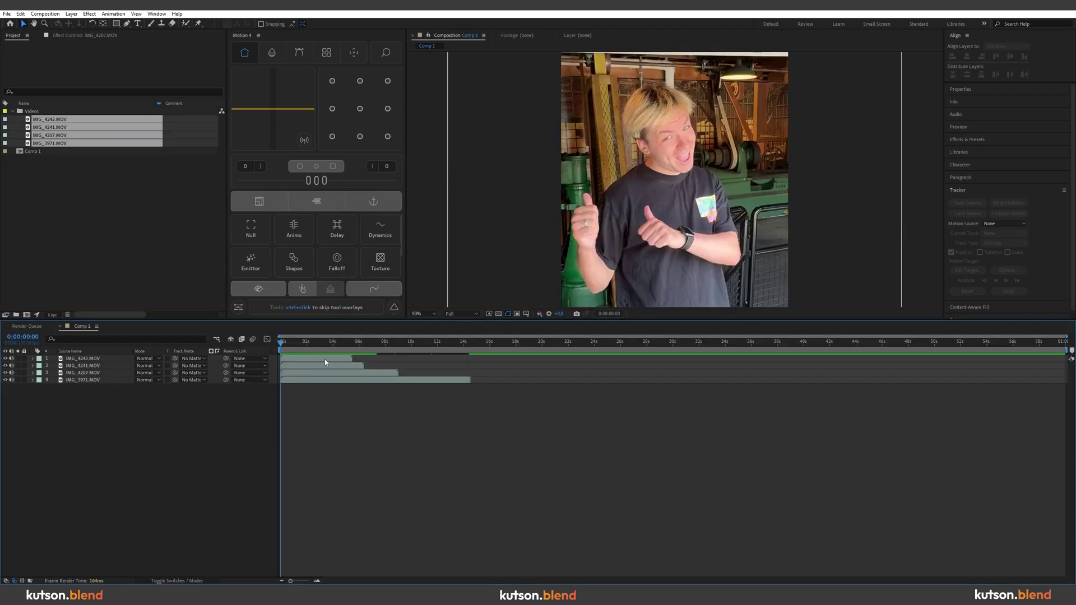
drag(414, 343, 471, 345)
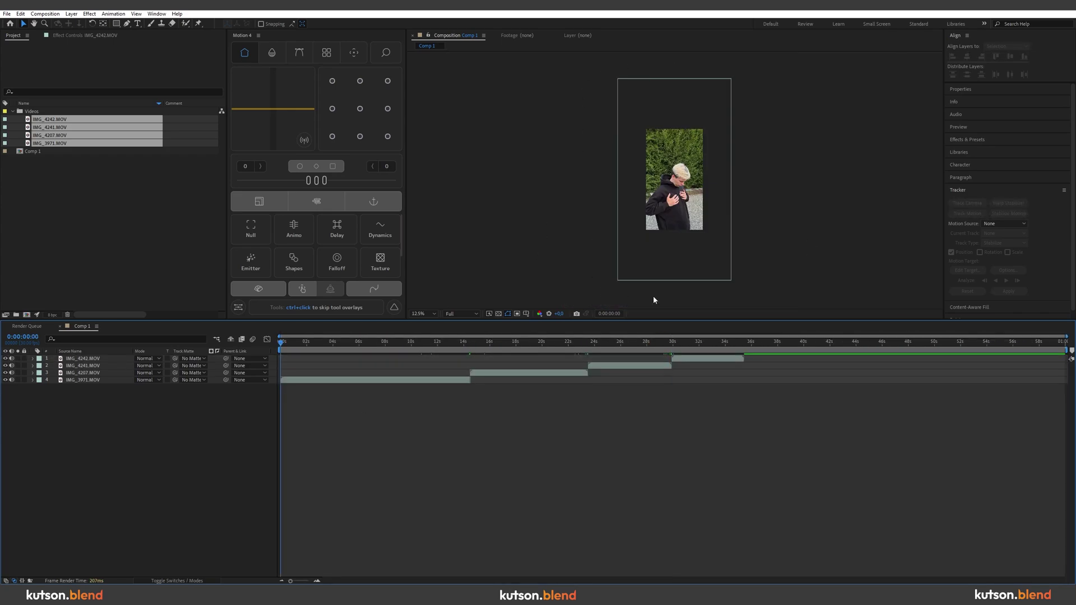
Scale all four video layers to 50%
click(89, 359)
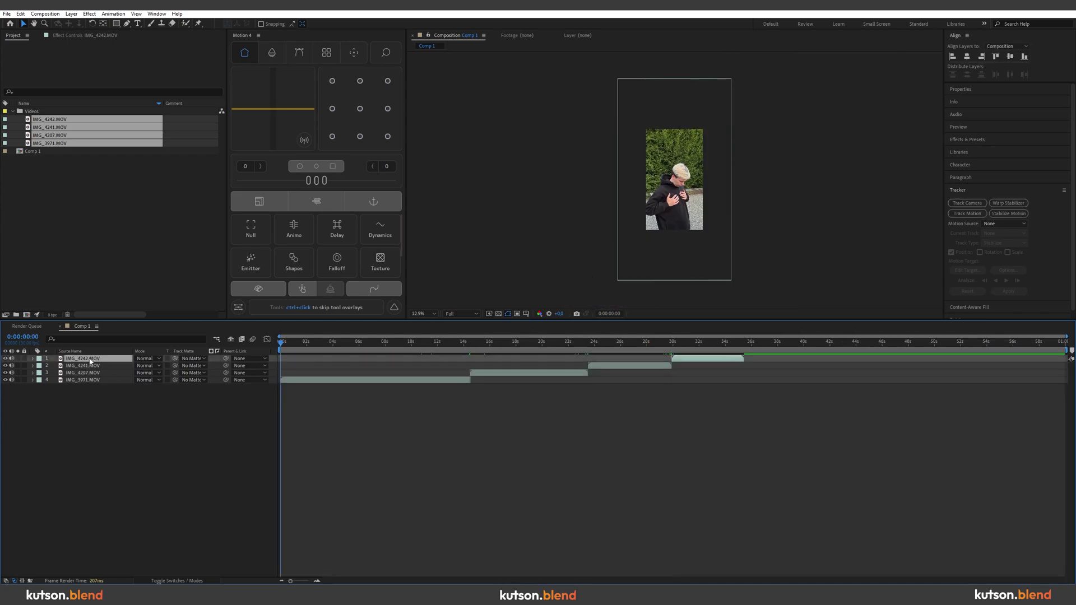
shift+click(84, 380)
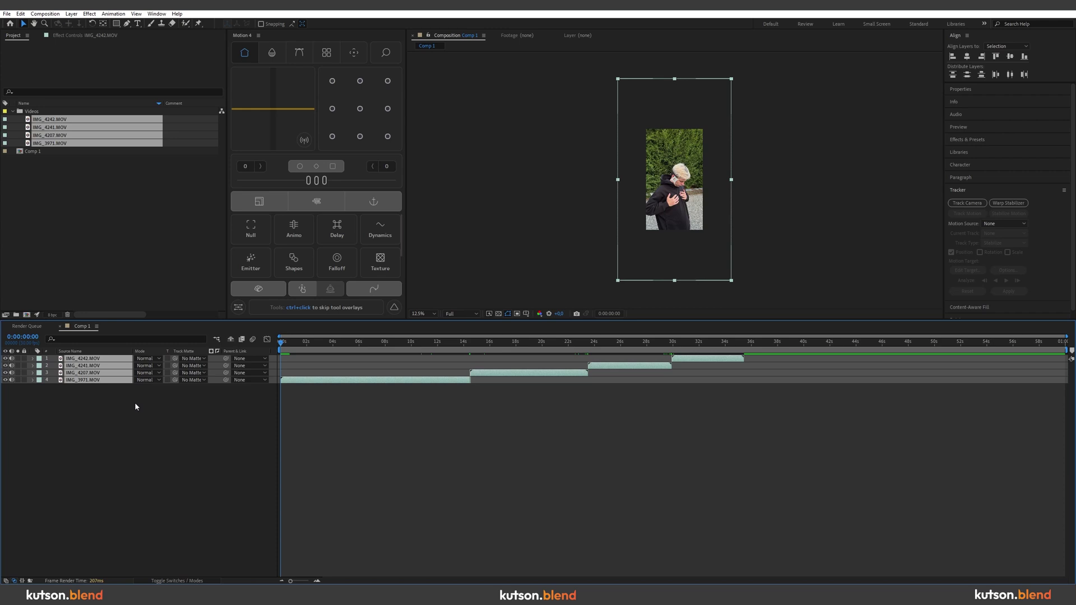
key(s)
click(162, 366)
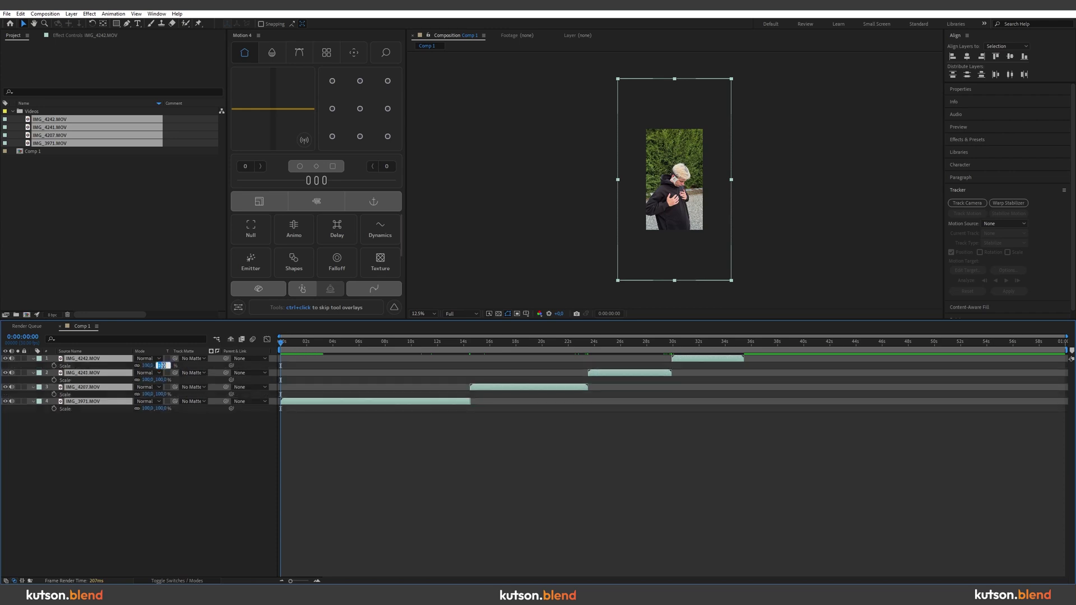
text(50)
key(Return)
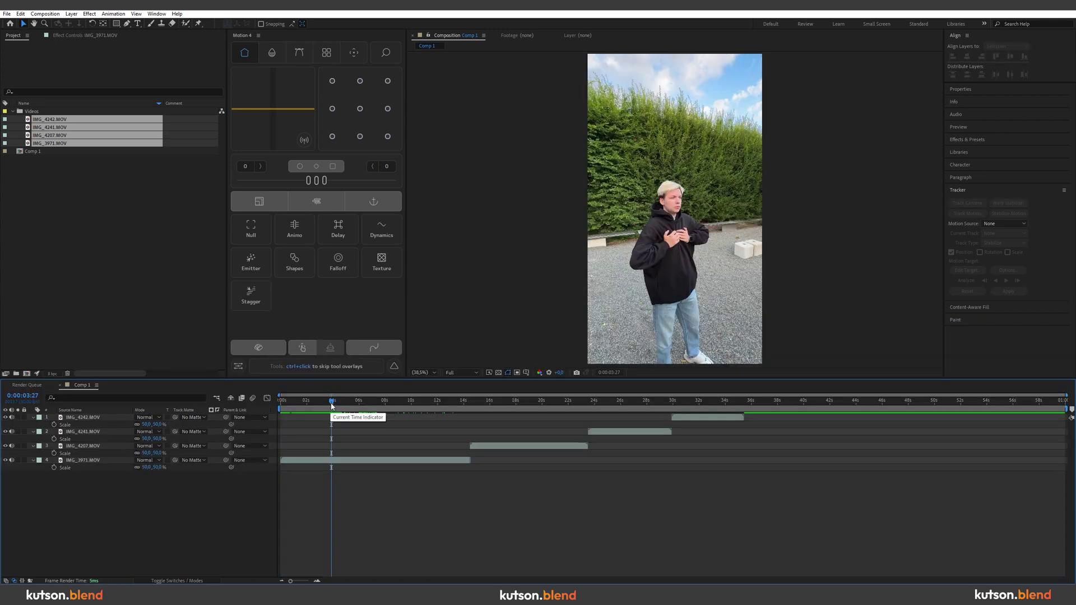
Split IMG_3971.MOV at 0:00:08:02 and delete the part before the cut
drag(334, 402, 389, 422)
click(412, 460)
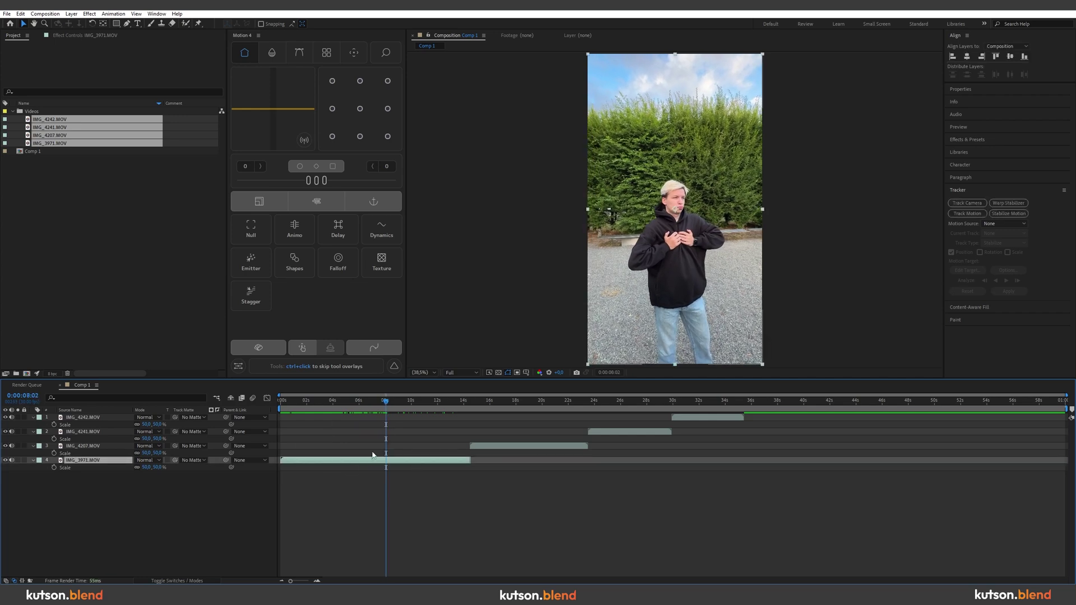
key(ctrl+shift+d)
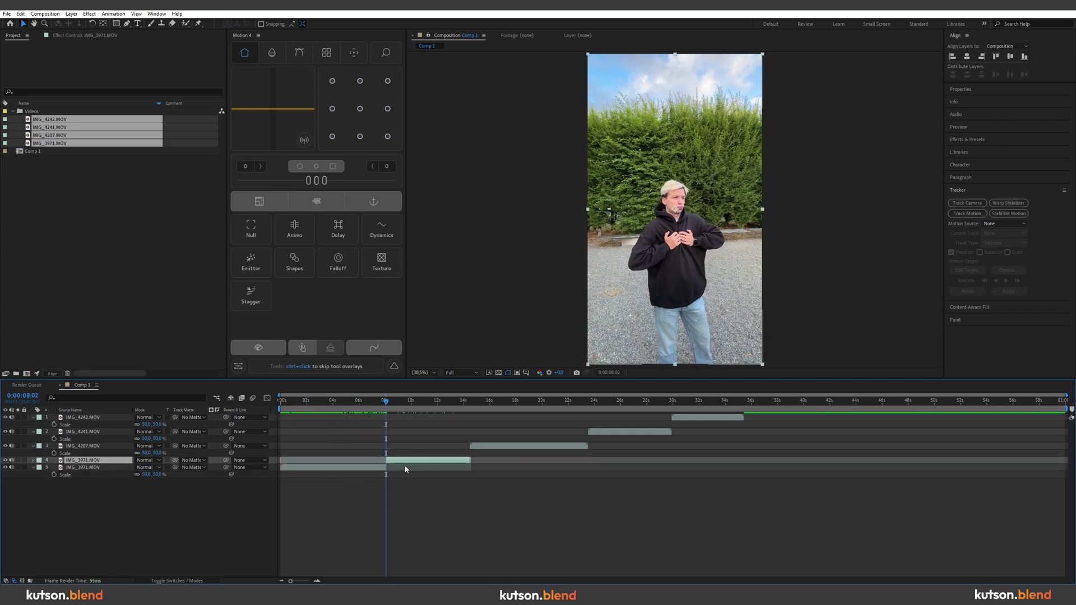
key(Delete)
Split the IMG_3971.MOV clip at 0:00:11:22 and delete the part after the cut
drag(386, 415, 433, 413)
click(440, 463)
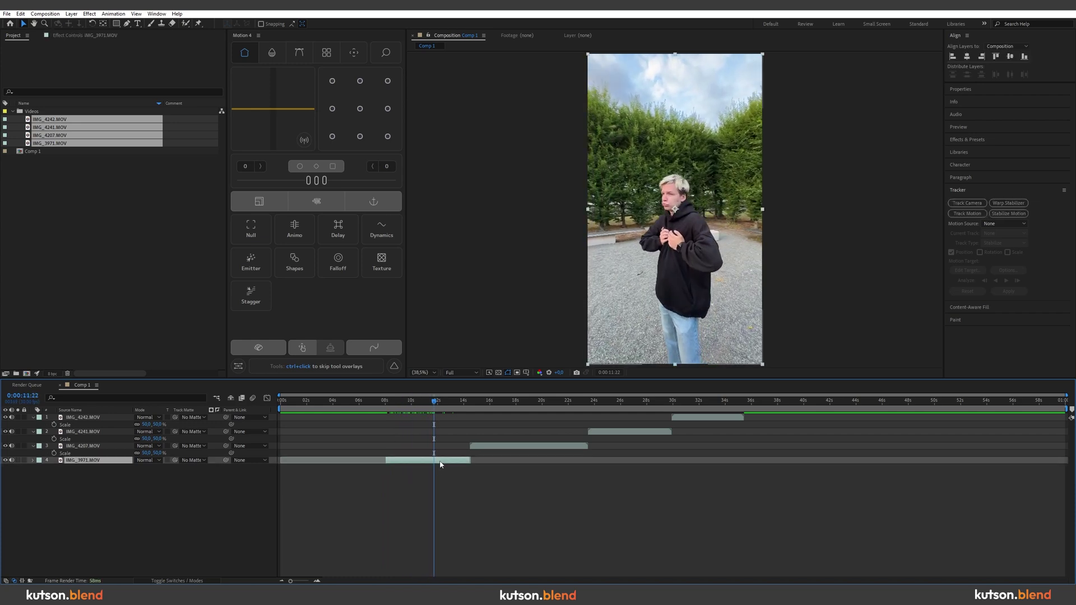
key(ctrl+shift+d)
key(Delete)
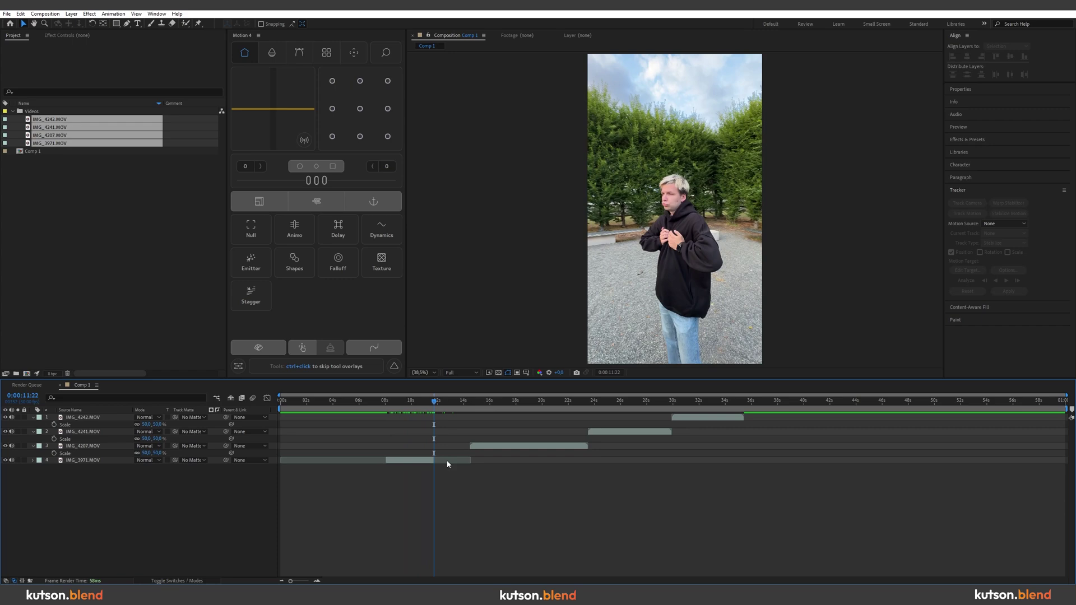
Enable time remapping on the IMG_3971.MOV clip and add a keyframe at its start, 0:00:08:02
mouse_move(401, 404)
mouse_down()
mouse_move(385, 407)
mouse_move(432, 413)
mouse_move(402, 408)
mouse_up()
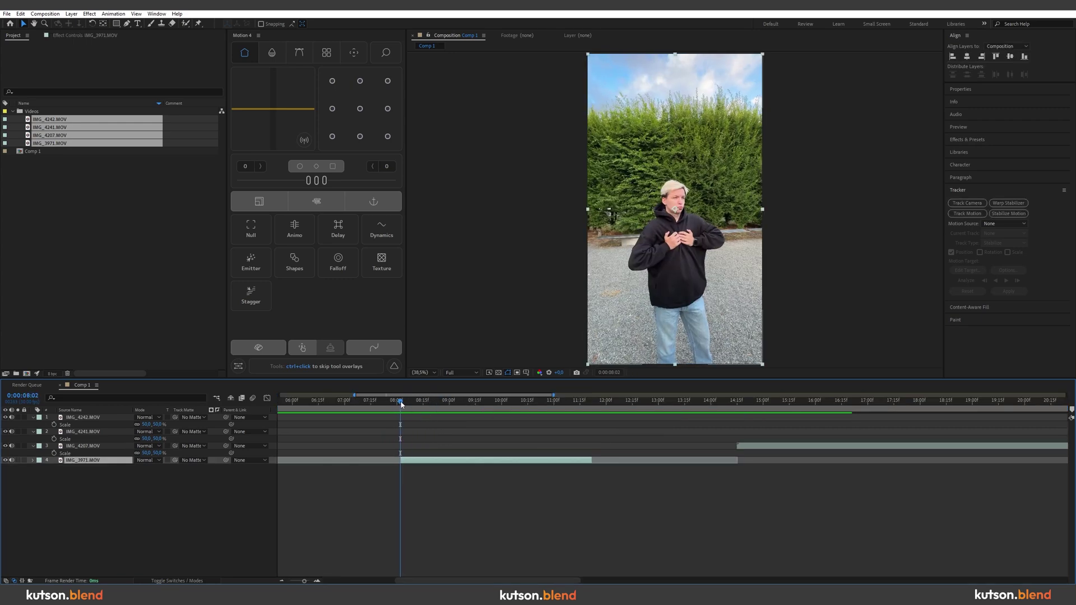
mouse_move(401, 403)
mouse_down()
mouse_move(550, 411)
mouse_move(402, 405)
mouse_up()
key(ctrl+alt+t)
scroll(444, 427, down, 3)
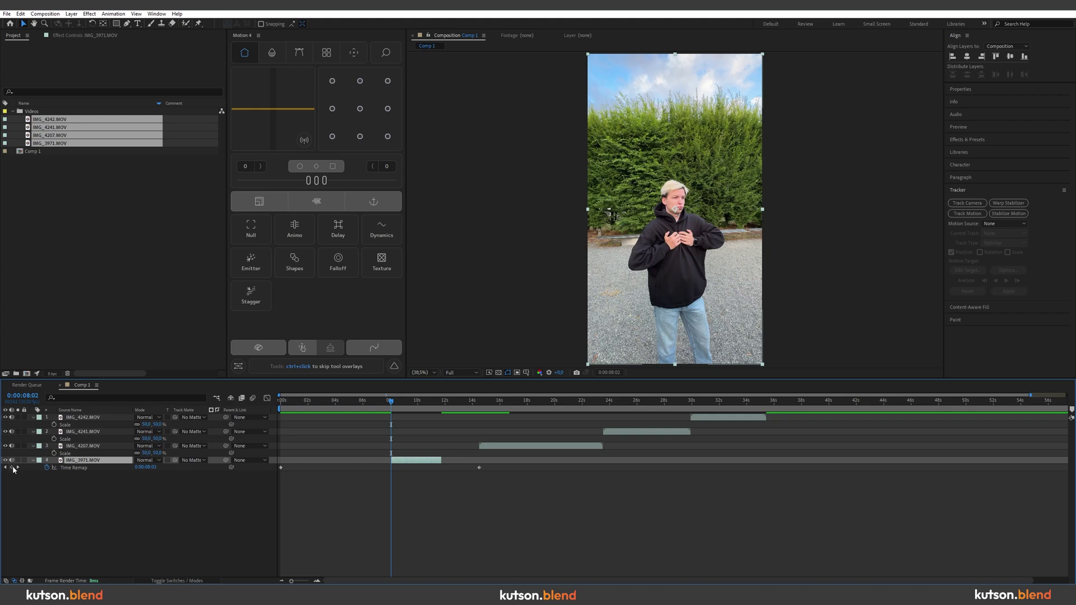
scroll(355, 443, up, 5)
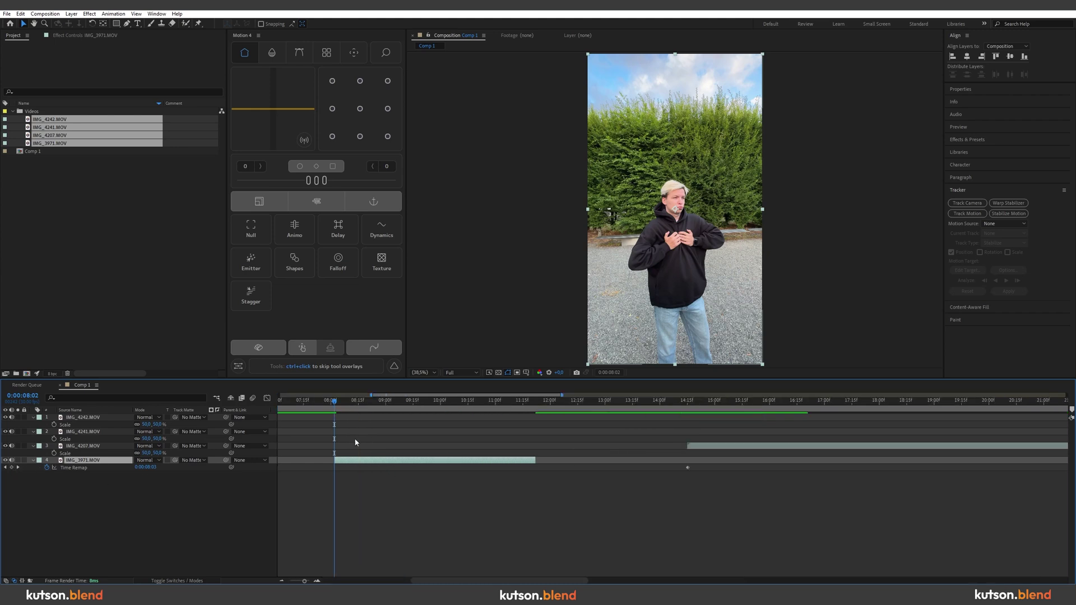
Add a time-remap keyframe for the clip's end frame and move it to 0:00:08:17 to speed up the motion
key(o)
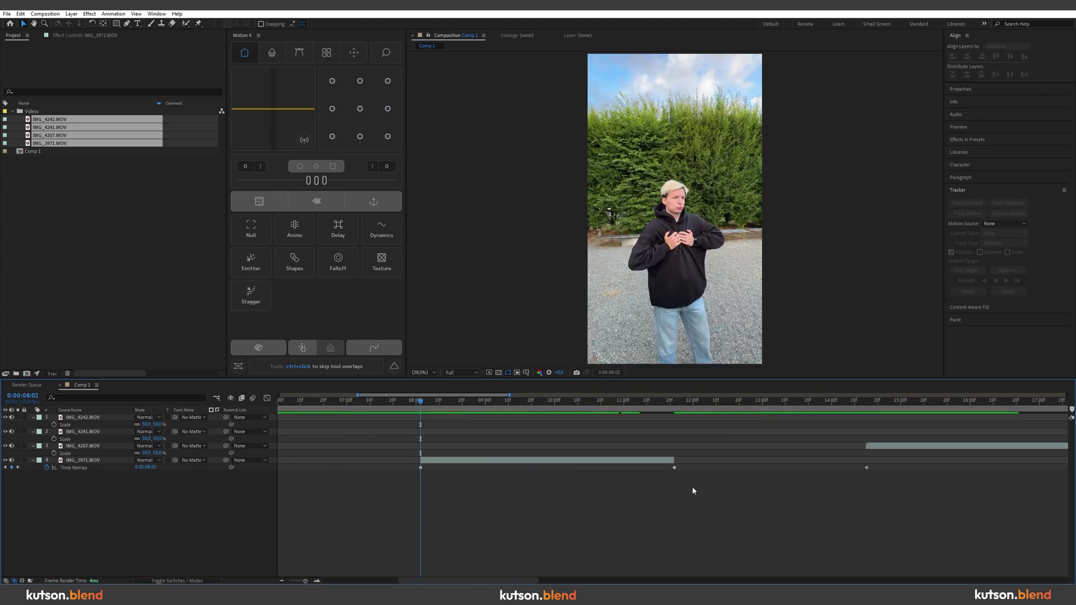
drag(692, 487, 469, 470)
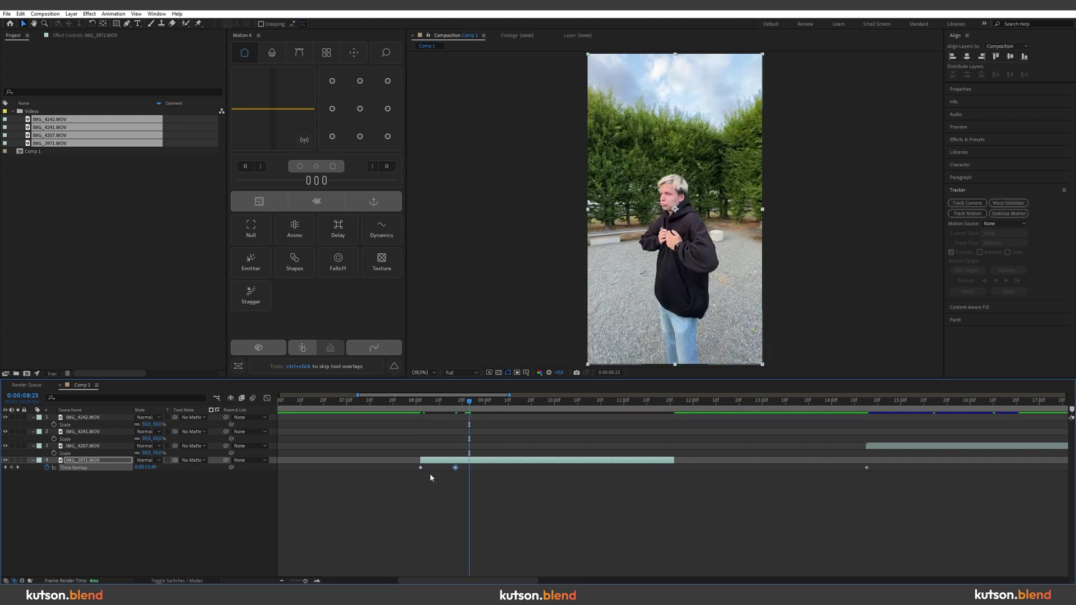
click(430, 478)
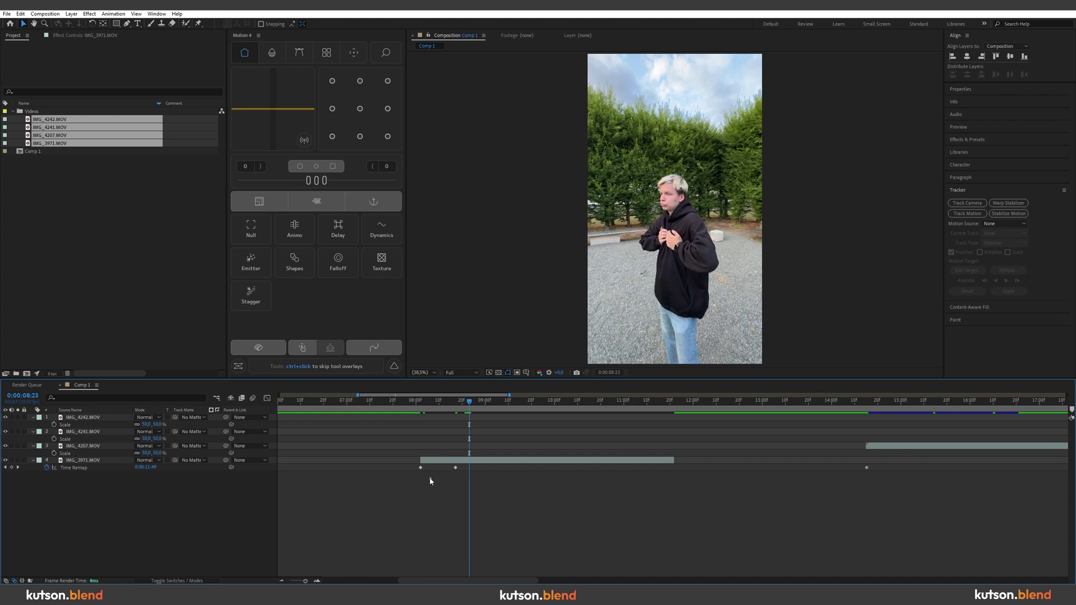
Copy the starting time-remap keyframe to 0:00:09:04 and remove the rest of the clip after that point
drag(430, 480, 414, 465)
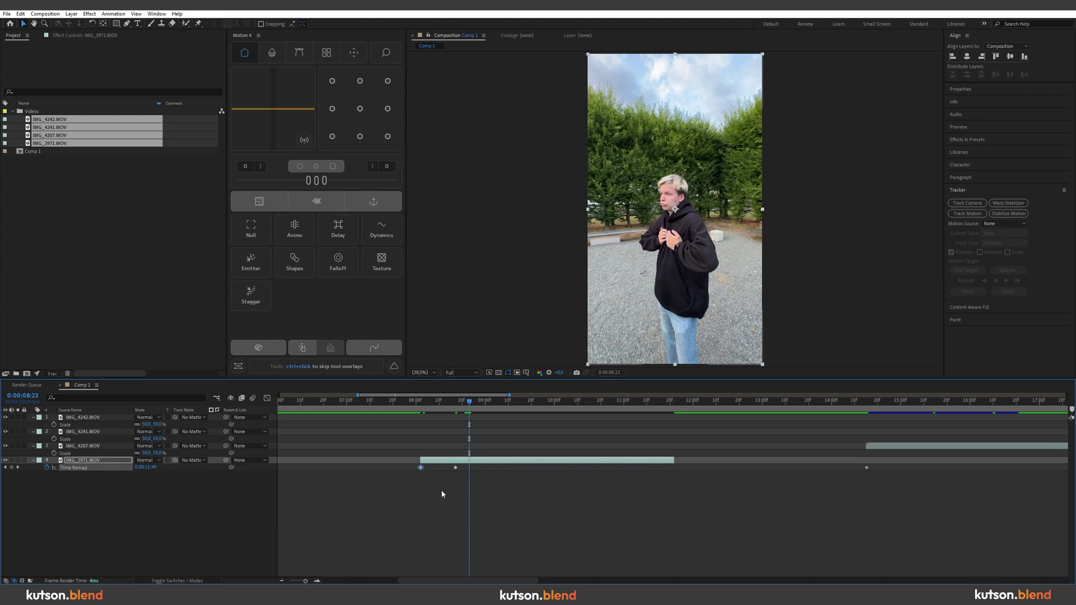
click(496, 408)
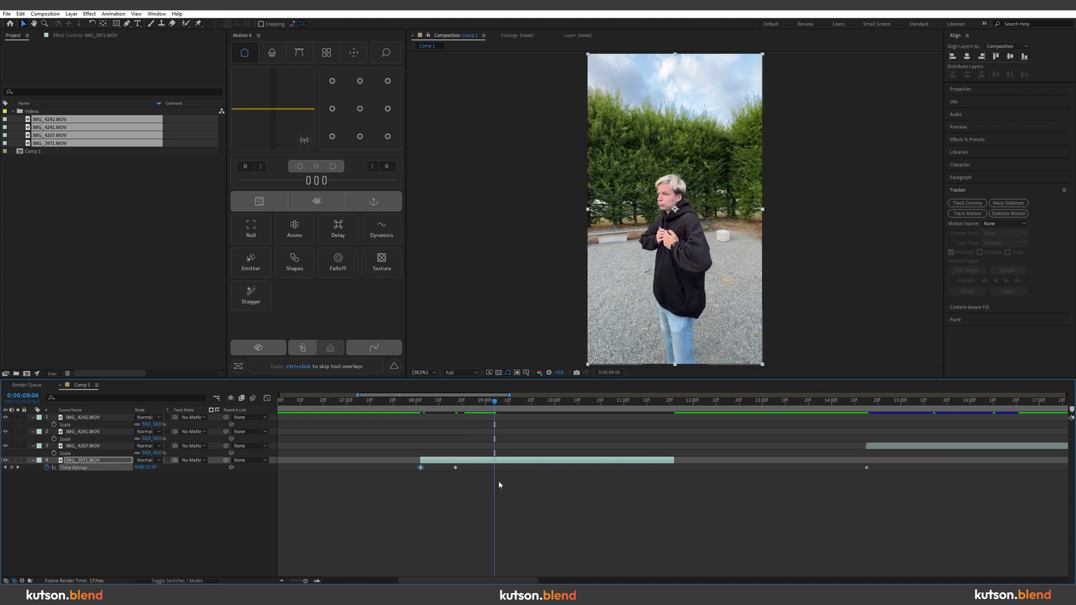
drag(428, 466, 491, 471)
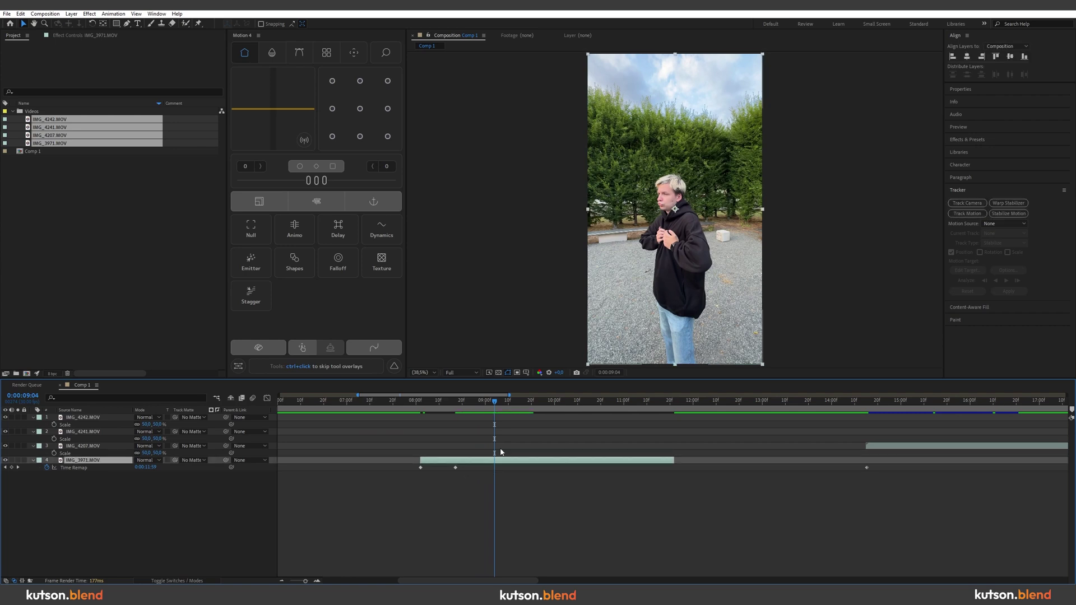
key(ctrl+shift+d)
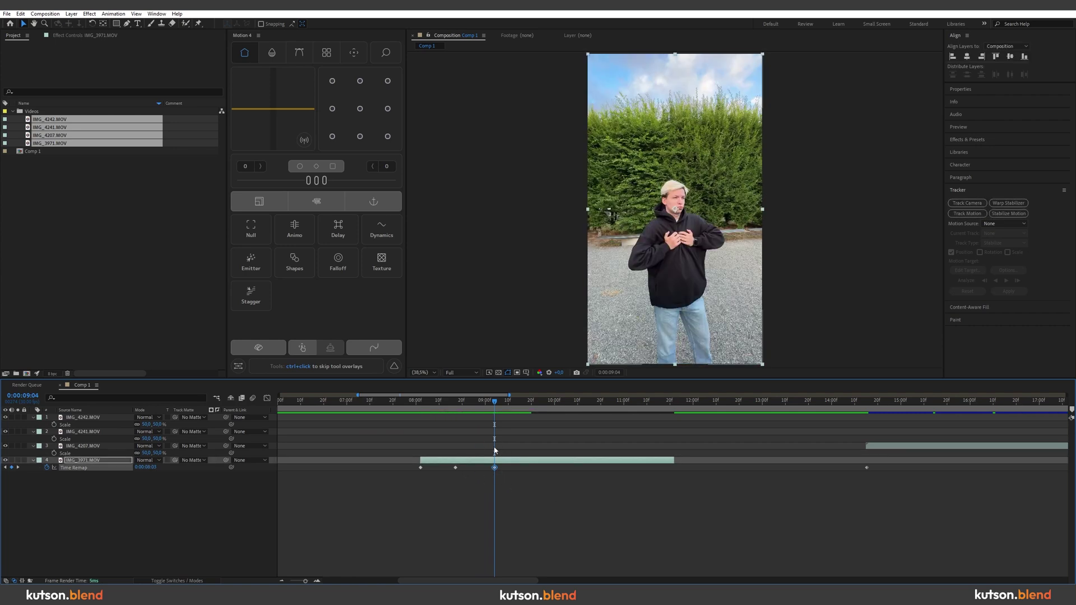
key(Delete)
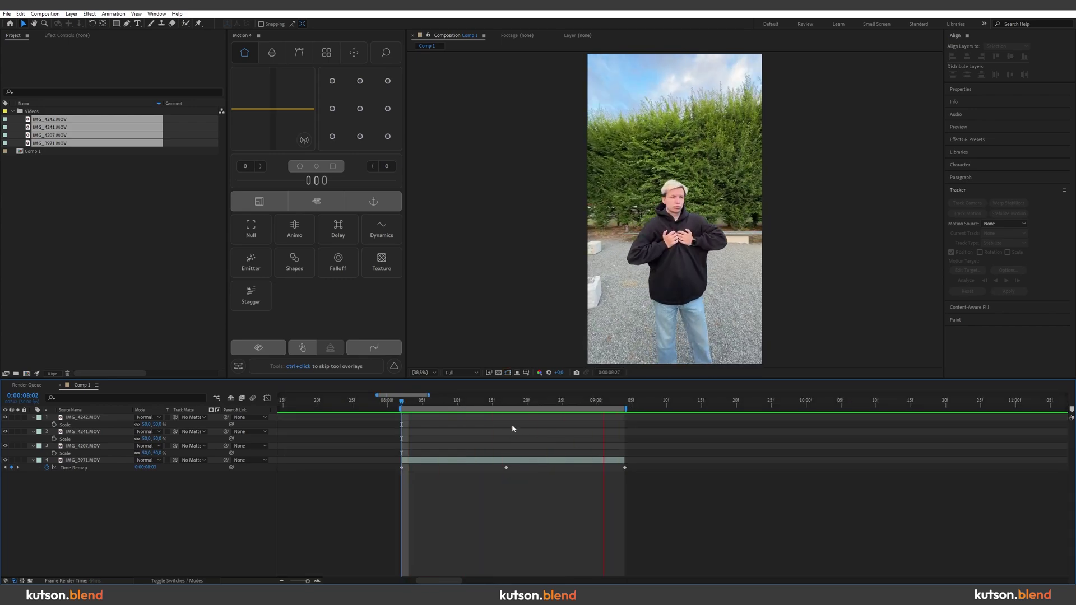
Ease the middle time-remap keyframe and show its value graph in the Graph Editor
drag(527, 480, 492, 470)
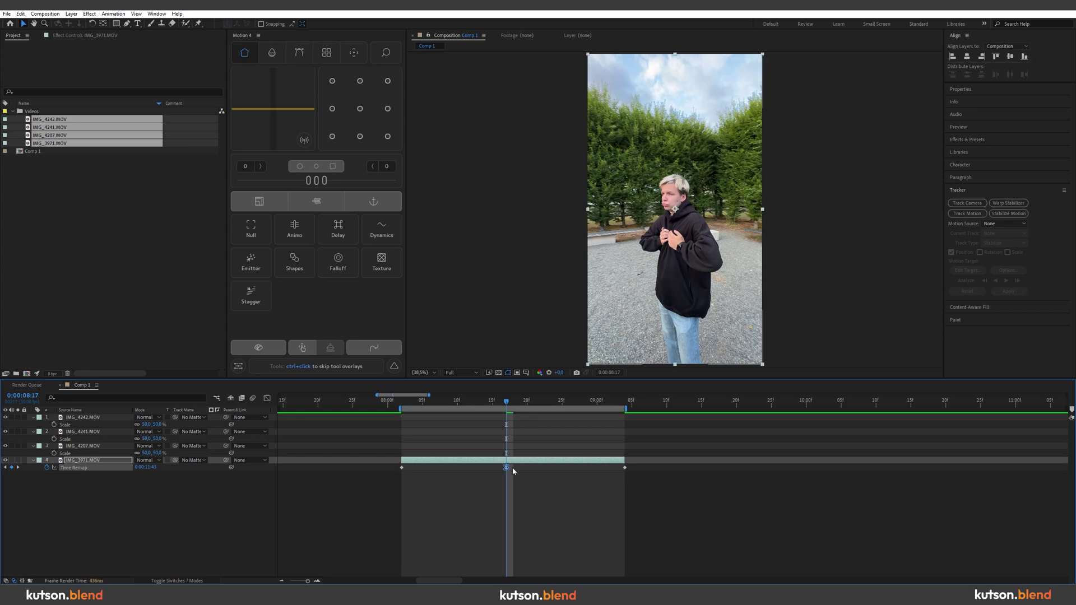
click(267, 398)
right_click(521, 456)
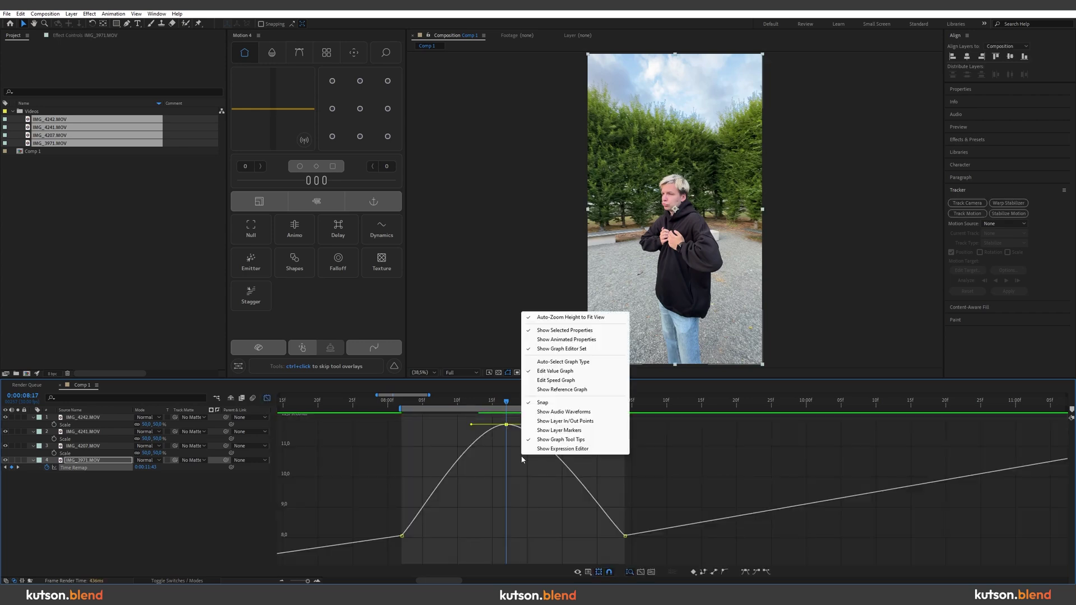
click(577, 372)
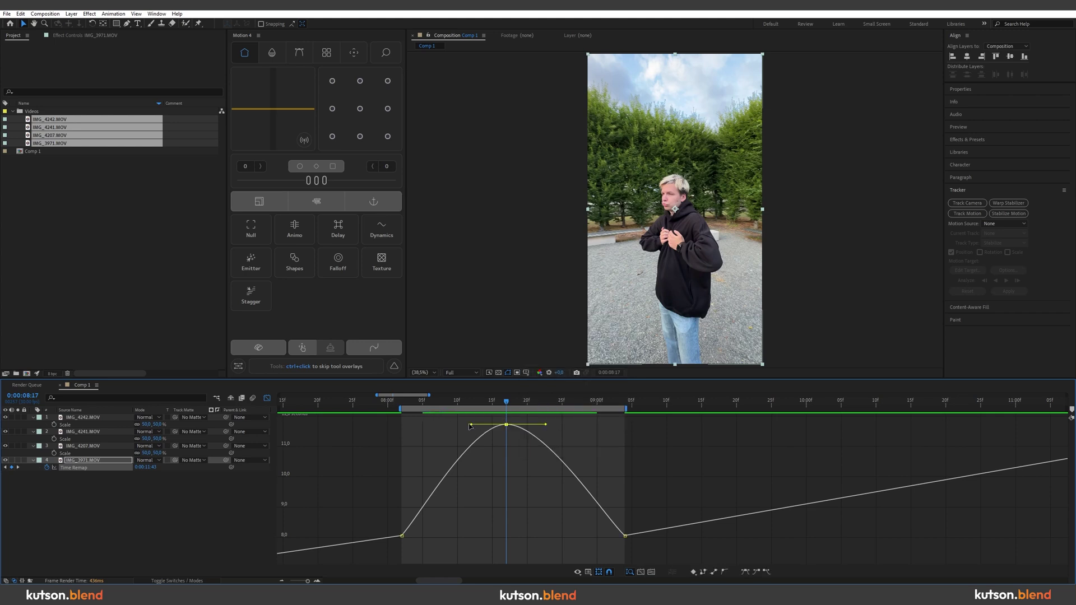
Extend both ease handles of the middle keyframe to the clip's ends, preview the motion, and close the Graph Editor
drag(472, 424, 401, 424)
drag(545, 424, 651, 425)
key(space)
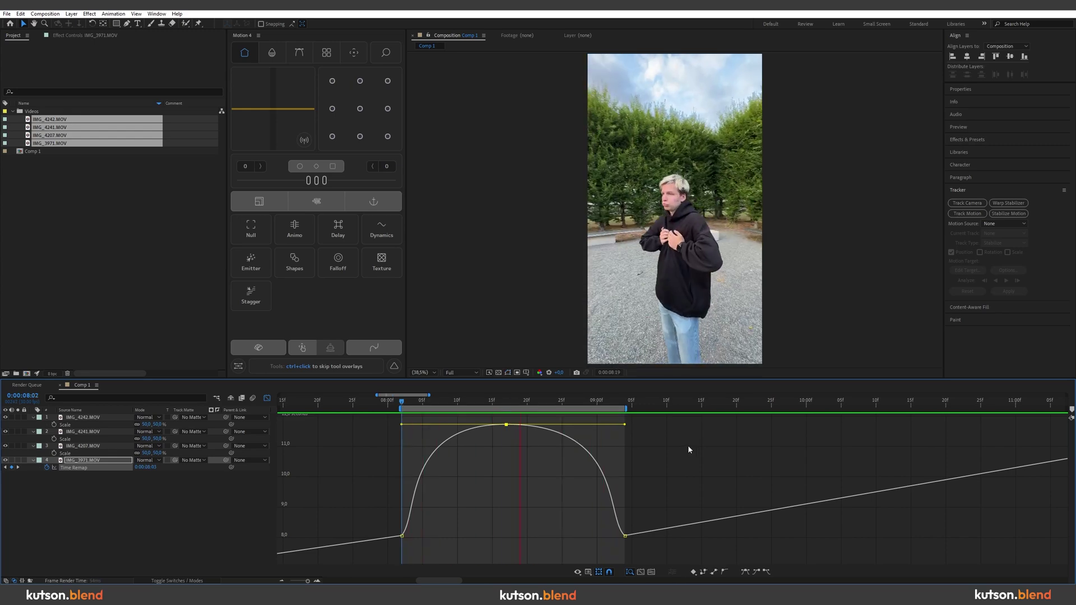
key(space)
click(267, 398)
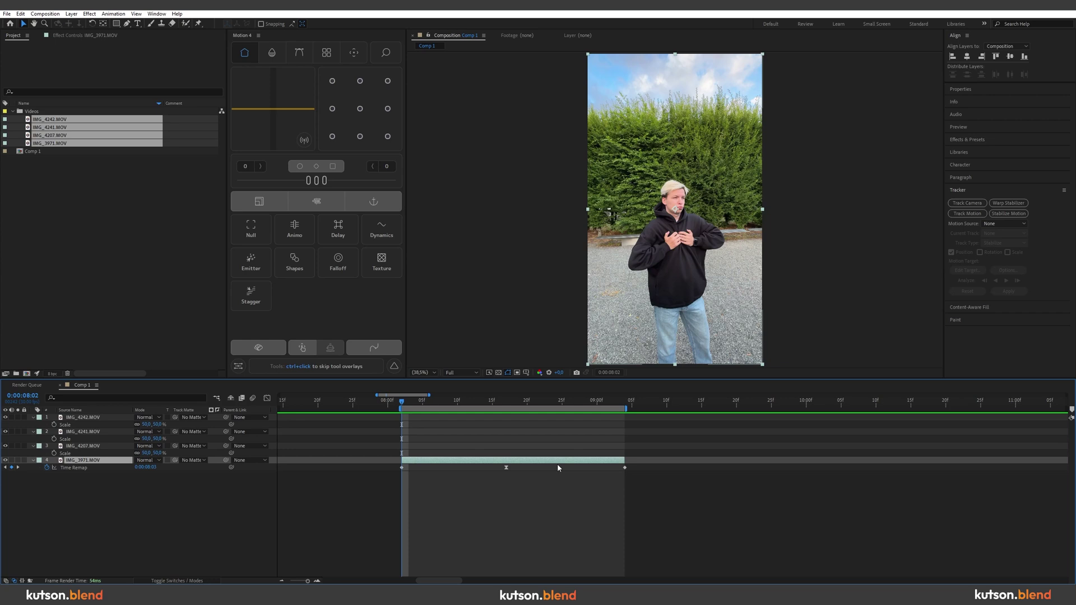
Pre-compose the IMG_3971.MOV layer as "pre-comp", moving all attributes into the new composition
key(ctrl+shift+c)
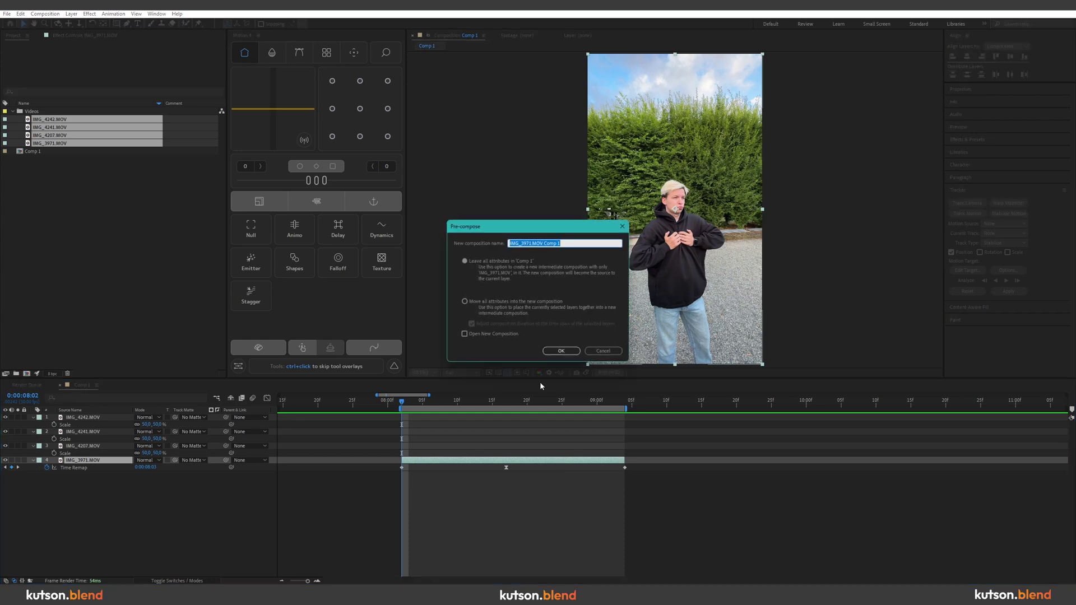
click(465, 301)
text(pre-comp)
click(561, 351)
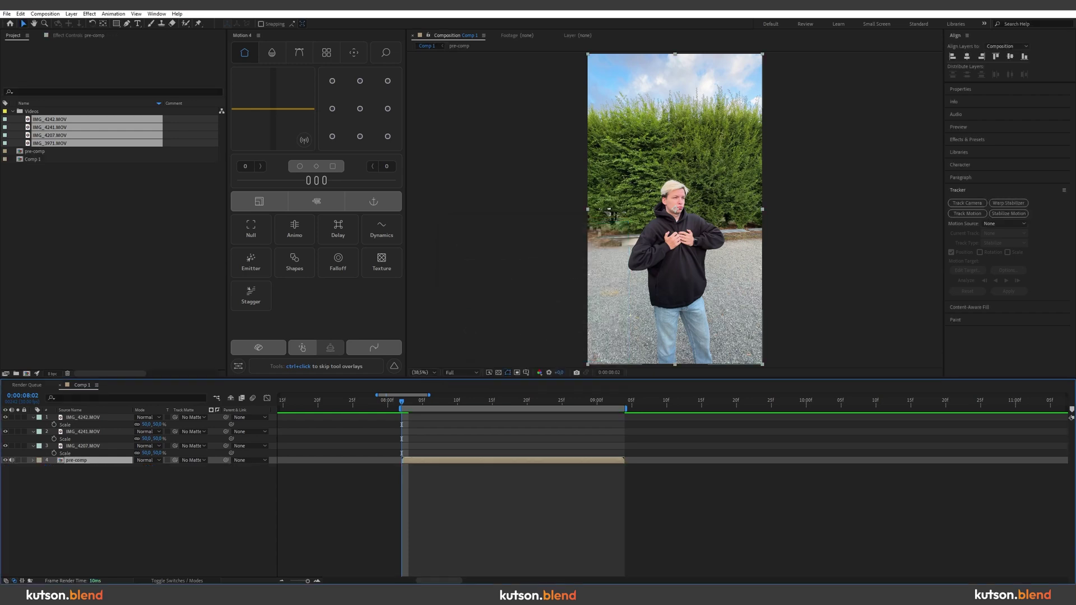
Start motion stabilization on the pre-comp layer and place the track point over the man's eye
click(1012, 216)
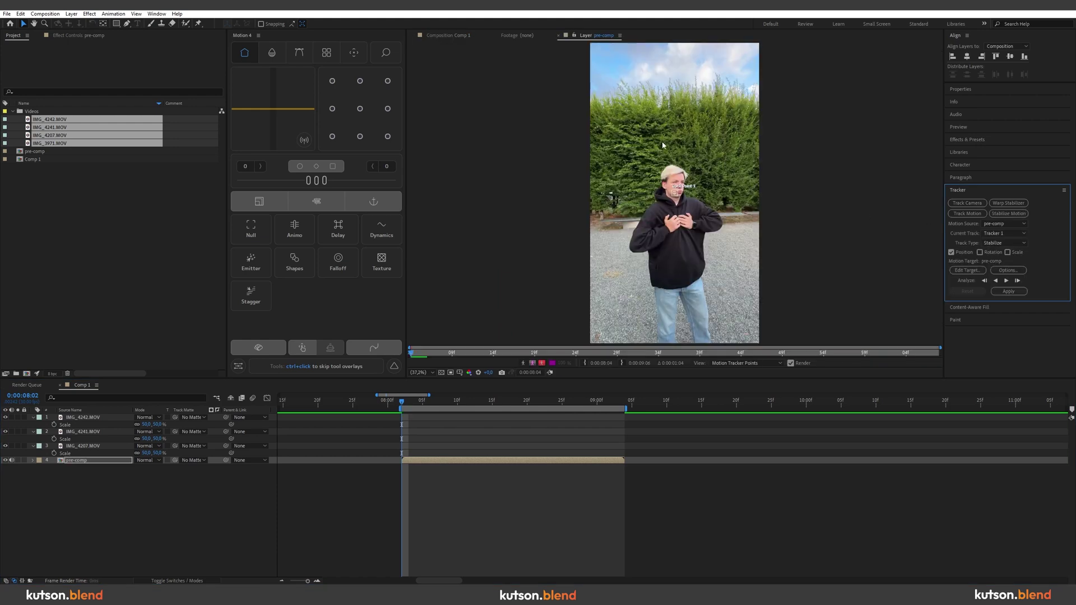
drag(646, 308, 659, 170)
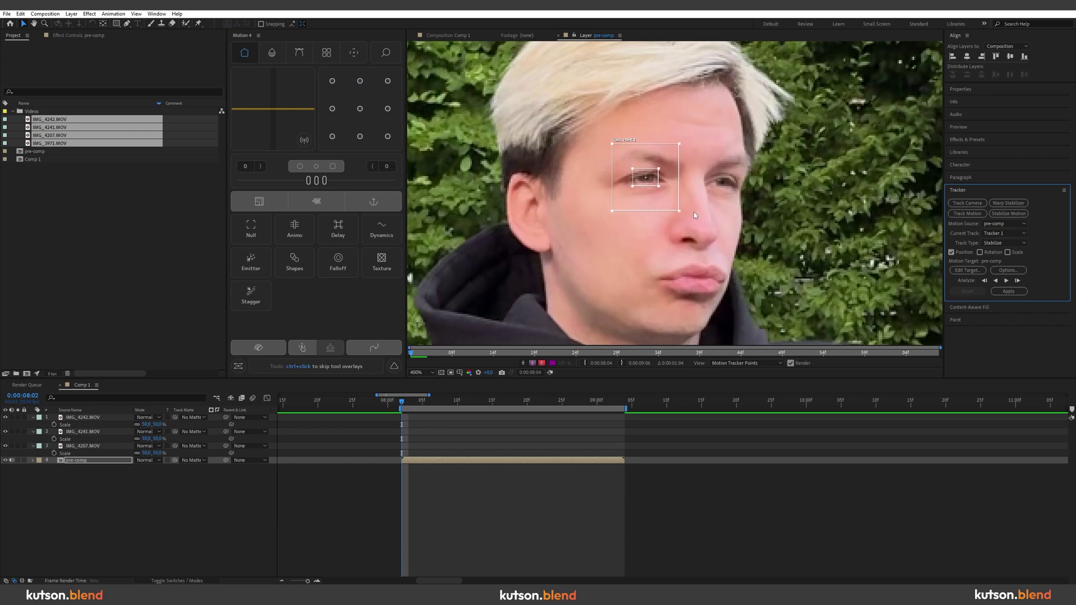
Enlarge the track point's search region to cover most of the upper face and analyze the motion forward through the clip
drag(680, 213, 721, 235)
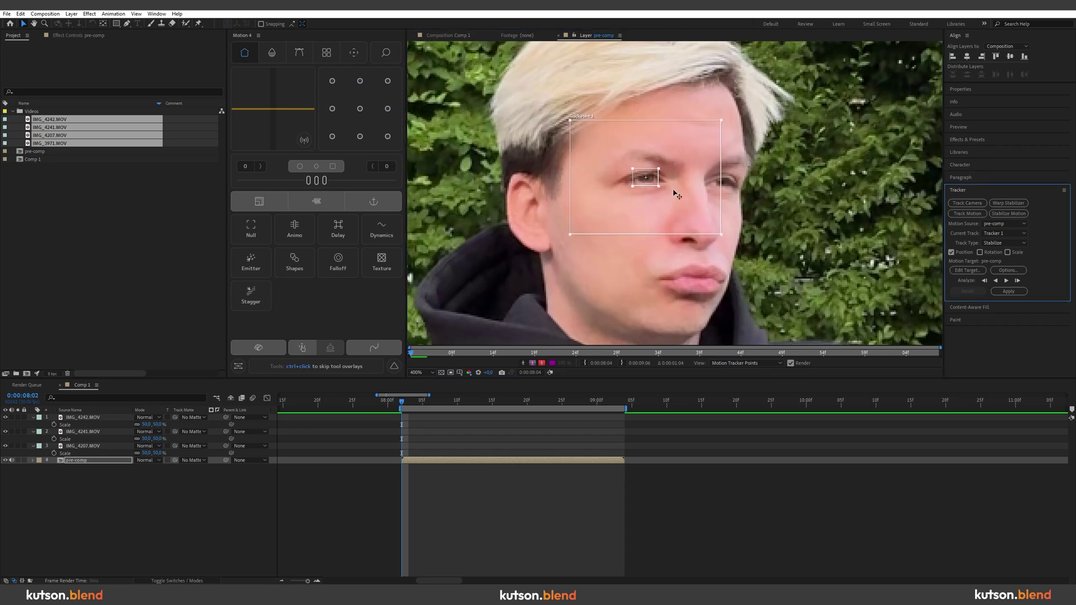
click(1007, 282)
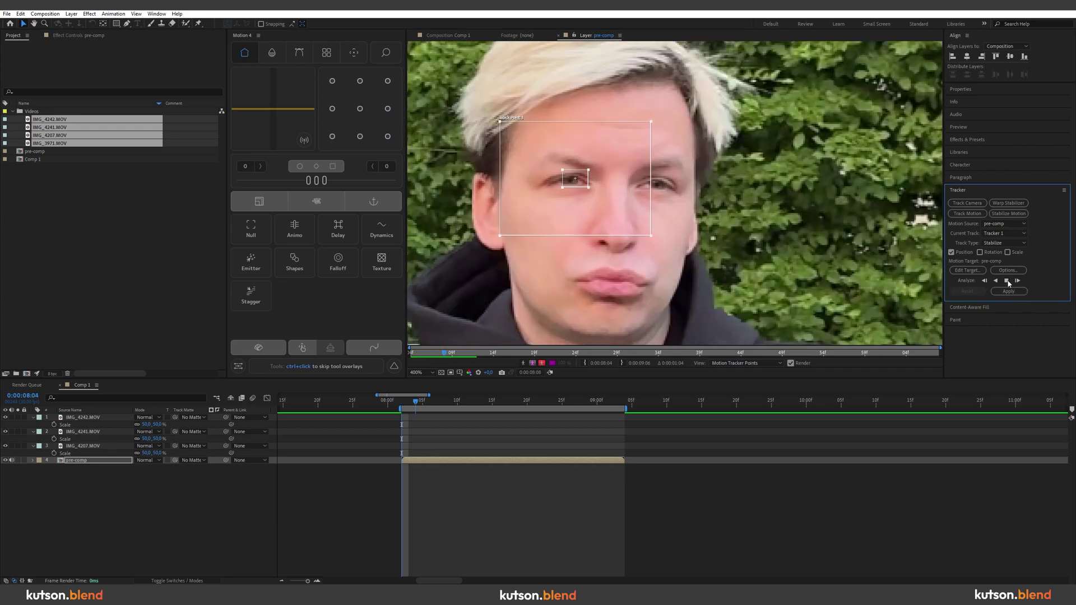
click(440, 408)
key(space)
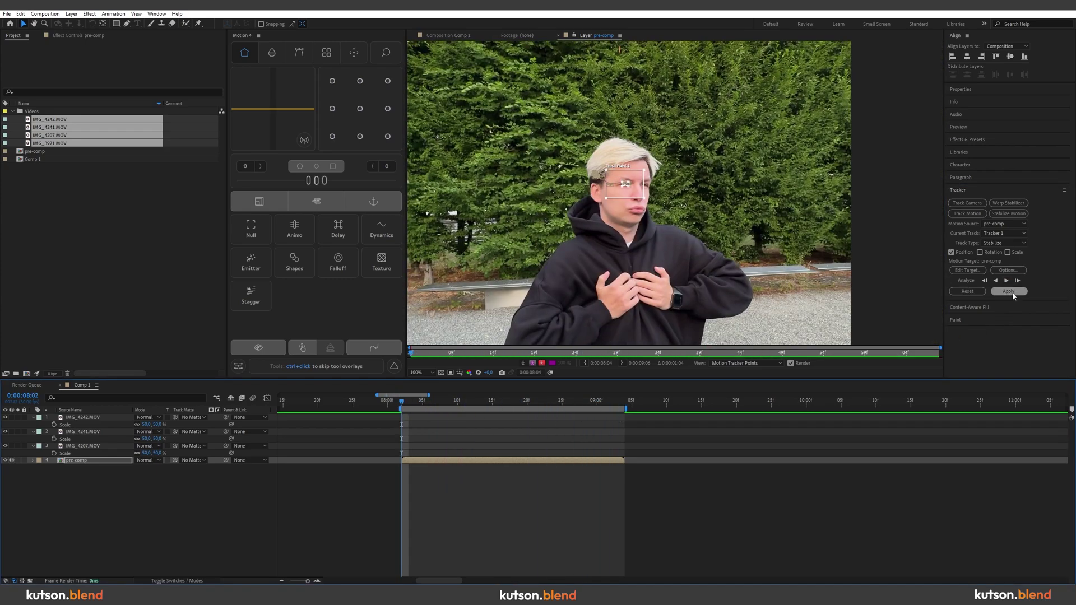
Apply the stabilization to the X and Y dimensions and check the frame edges around the middle of the clip
click(1008, 291)
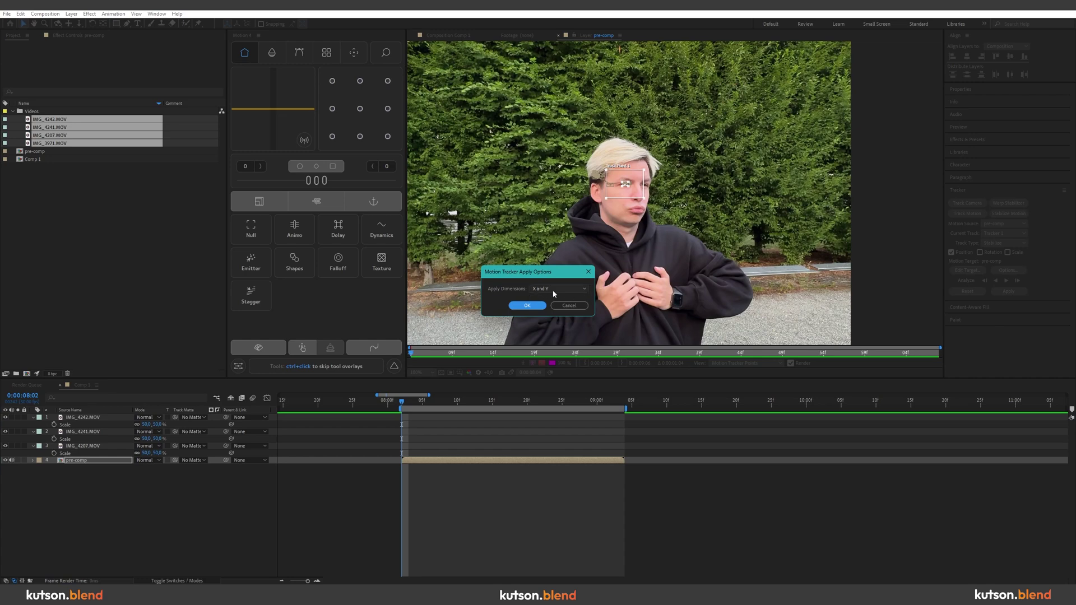
click(527, 306)
drag(401, 402, 492, 407)
scroll(621, 306, down, 1)
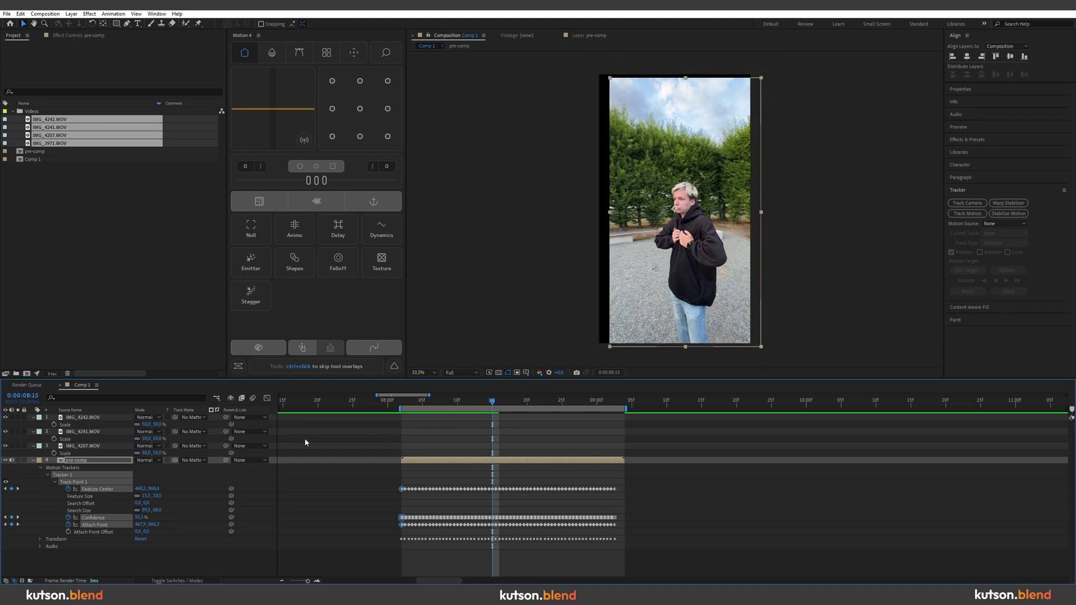
Scale the pre-comp layer up to about 119.1% to cover the empty frame edges and preview it from the clip's start
key(u)
click(95, 462)
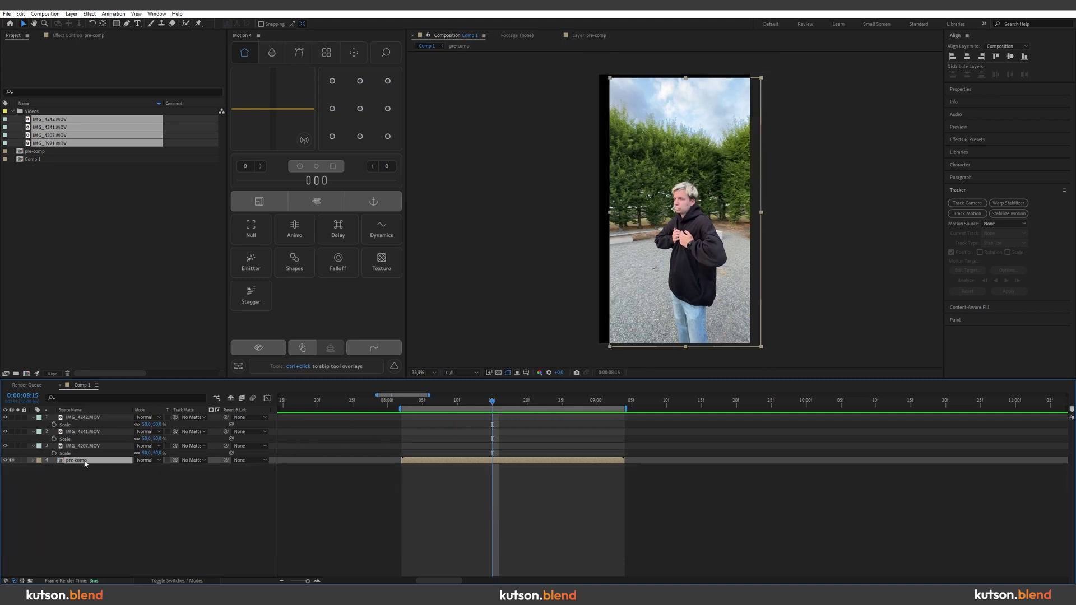
key(s)
drag(158, 467, 204, 471)
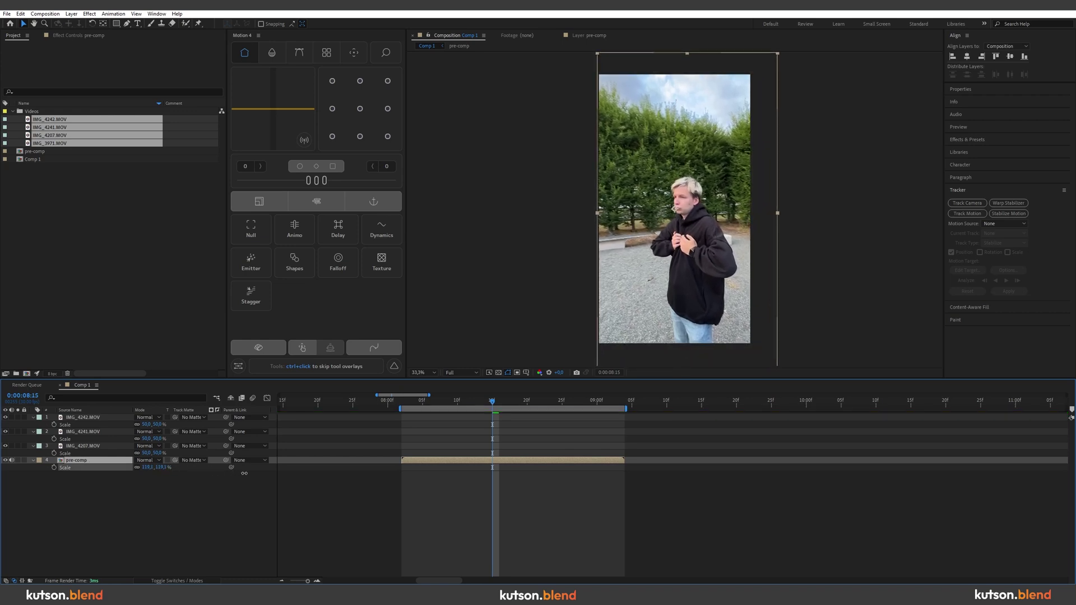
drag(491, 402, 402, 408)
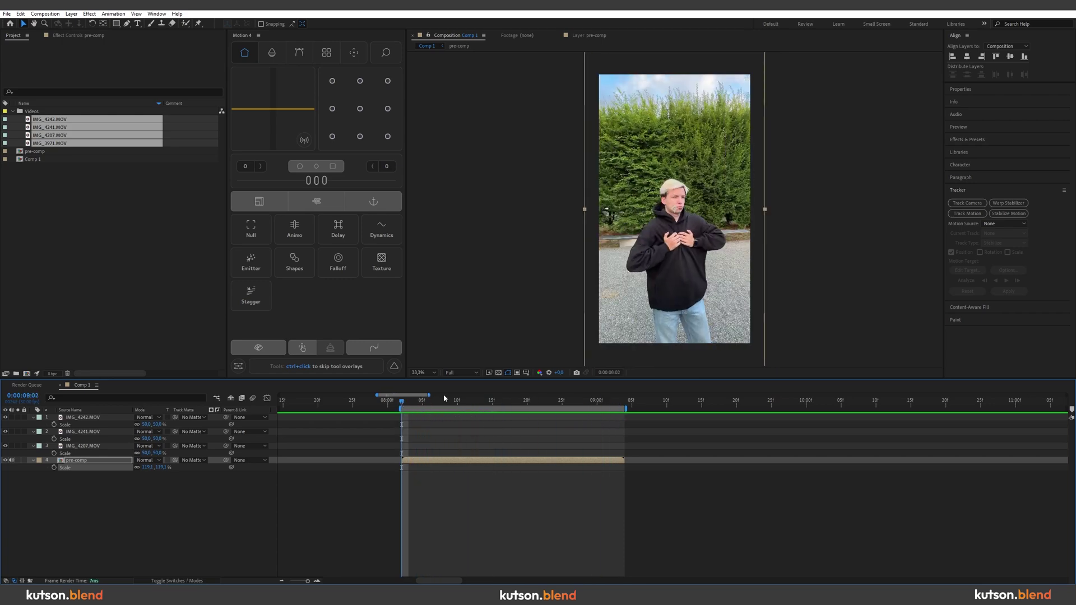
key(space)
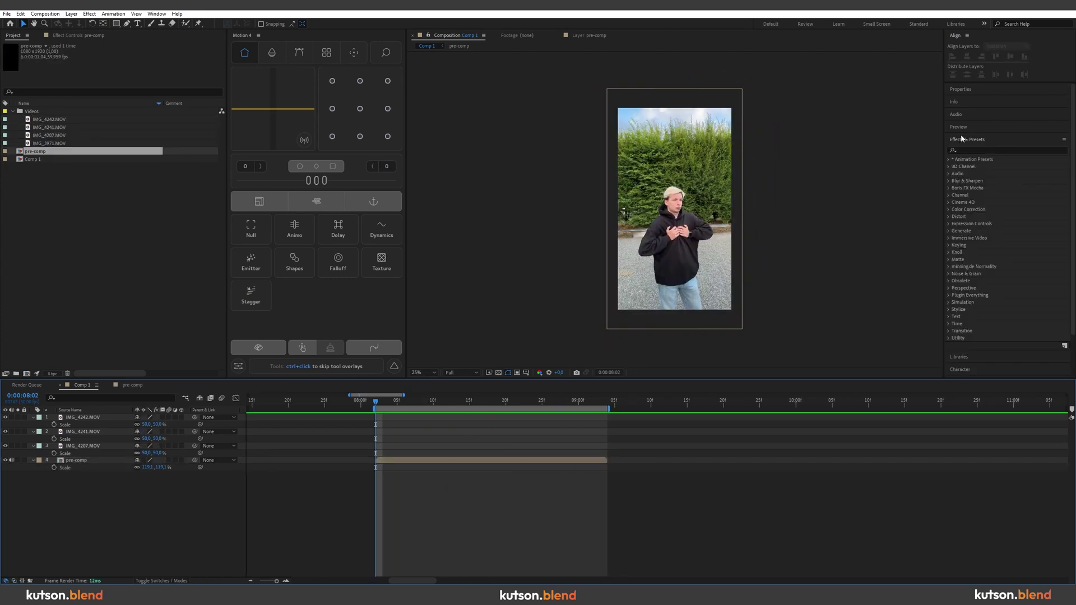
Find the Pixel Motion Blur effect, apply it to the pre-comp layer and preview the blurred motion
click(974, 151)
text(Pixel moti)
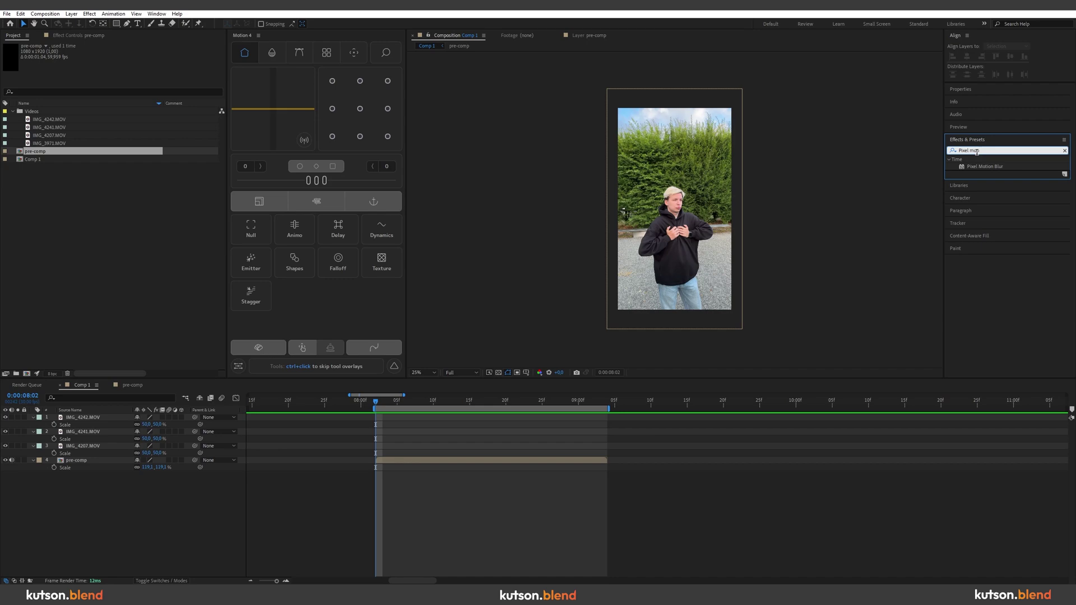
drag(984, 166, 407, 463)
scroll(708, 152, up, 4)
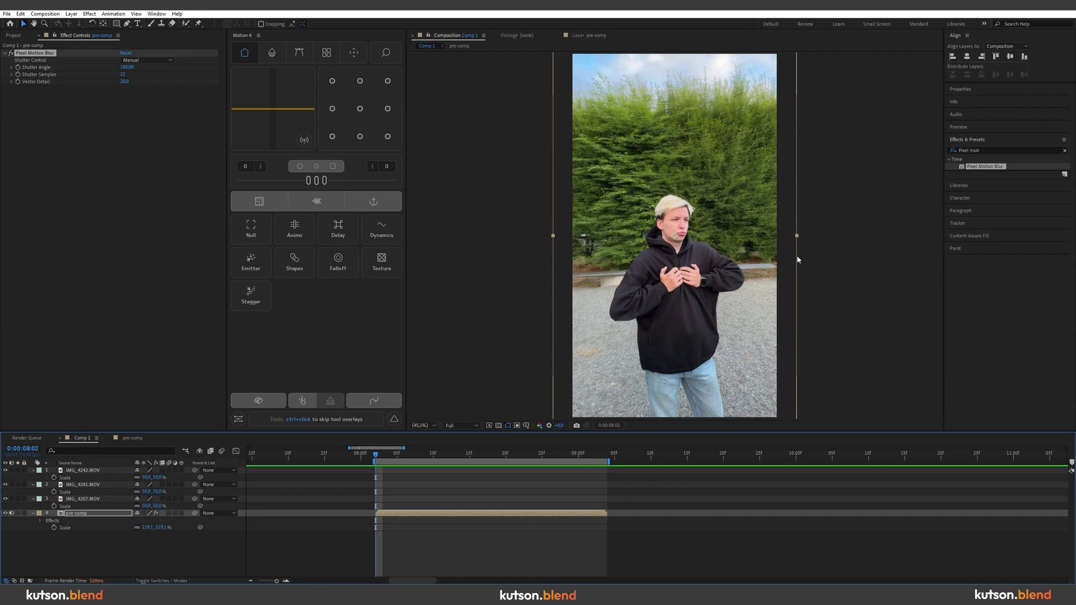
key(space)
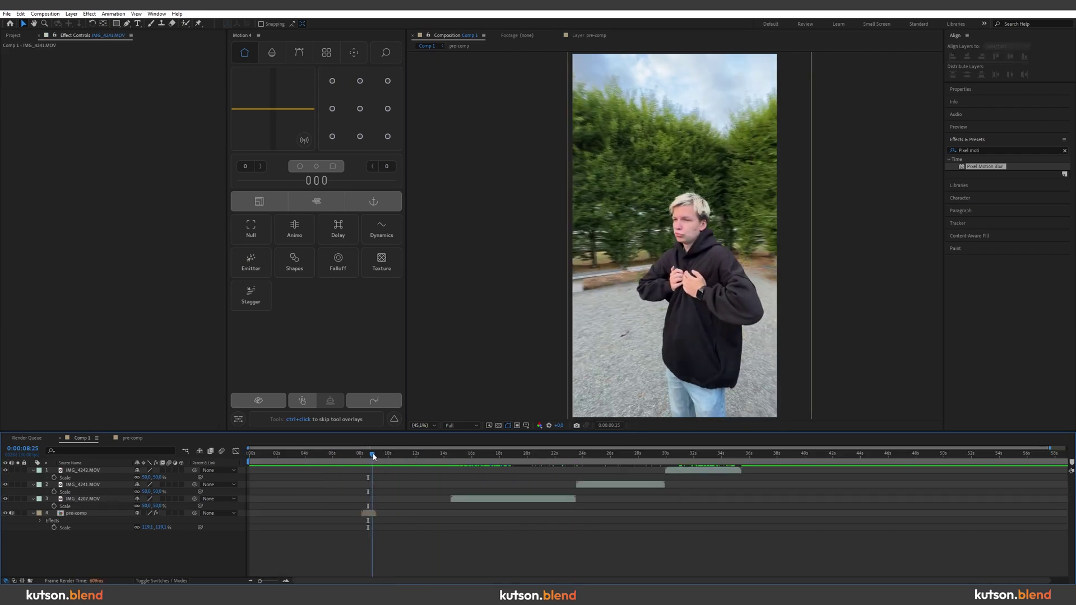
Look through the remaining clips in the Comp 1 timeline, ending on a frame of IMG_4207.MOV
drag(369, 456, 705, 465)
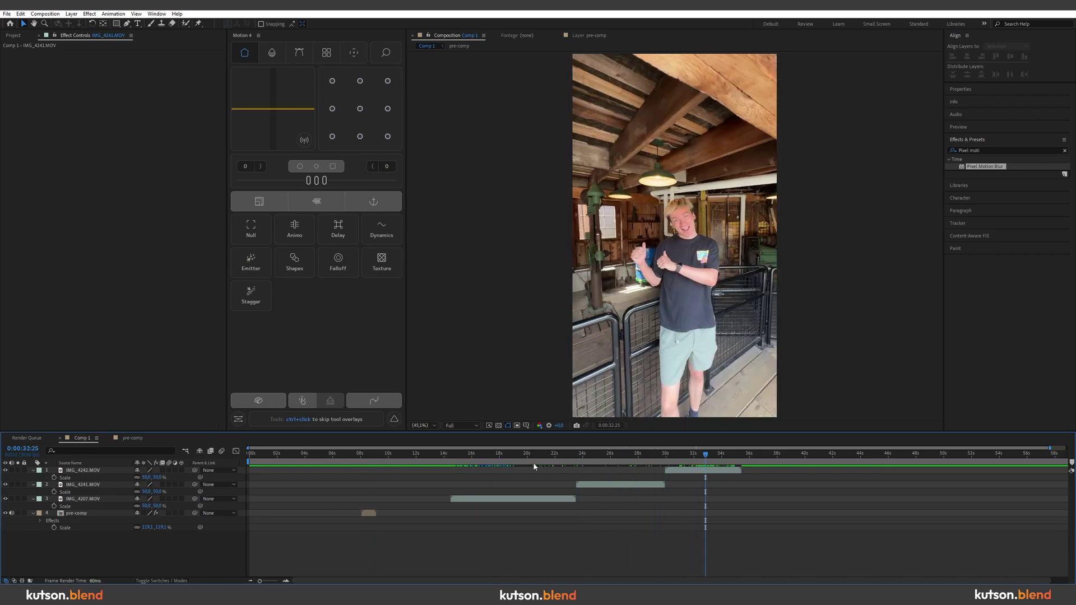
click(516, 457)
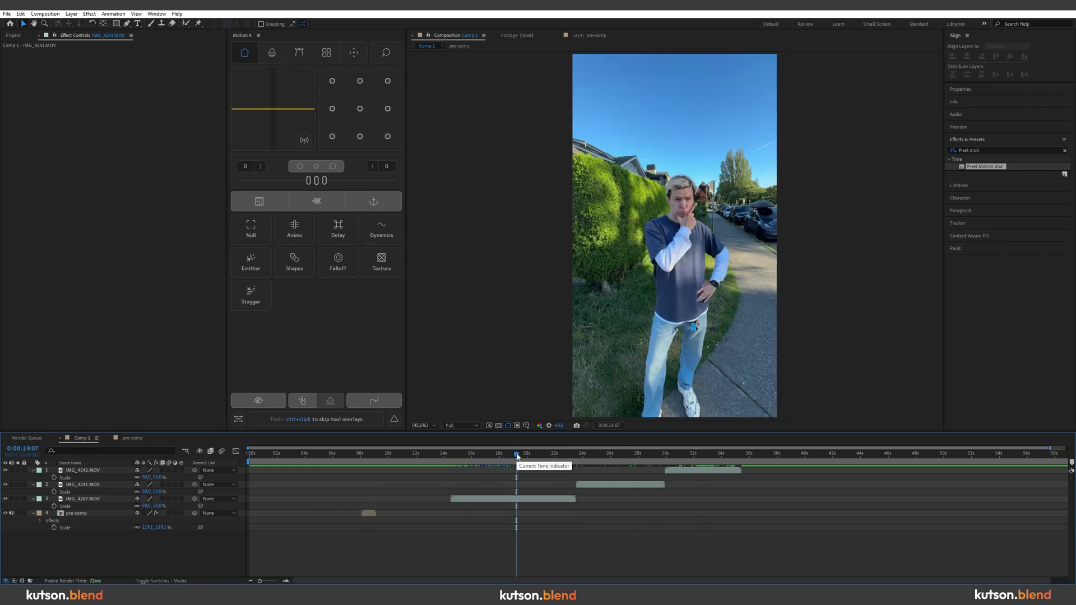